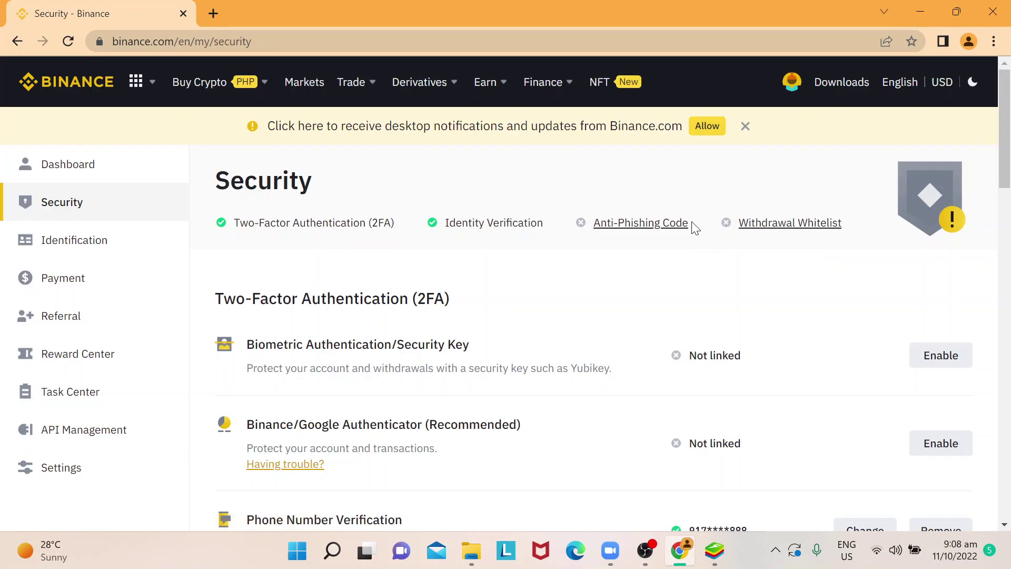
scroll(692, 227, "down", 2)
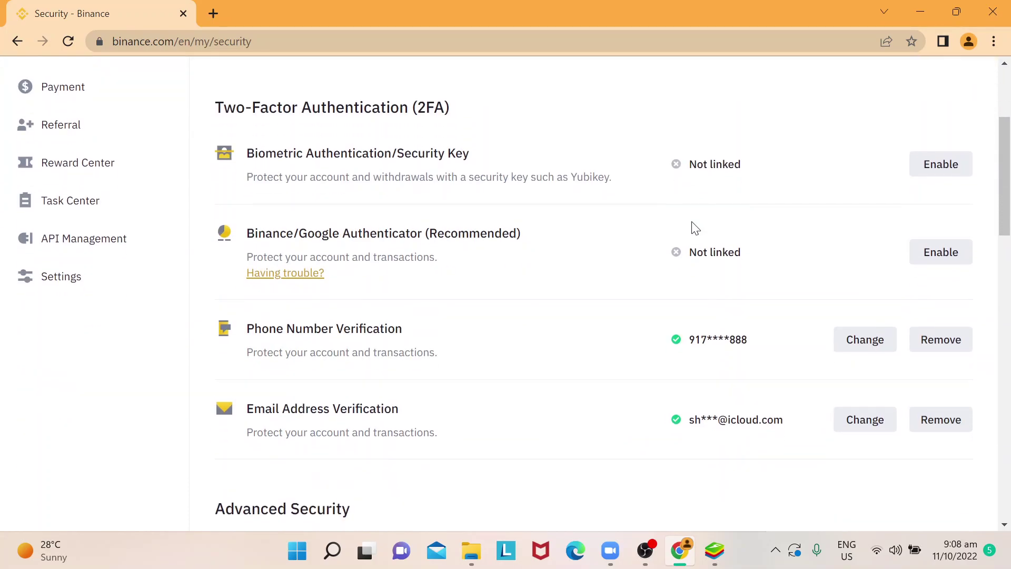
scroll(692, 227, "down", 2)
scroll(692, 228, "up", 1)
scroll(692, 227, "up", 1)
scroll(692, 228, "up", 1)
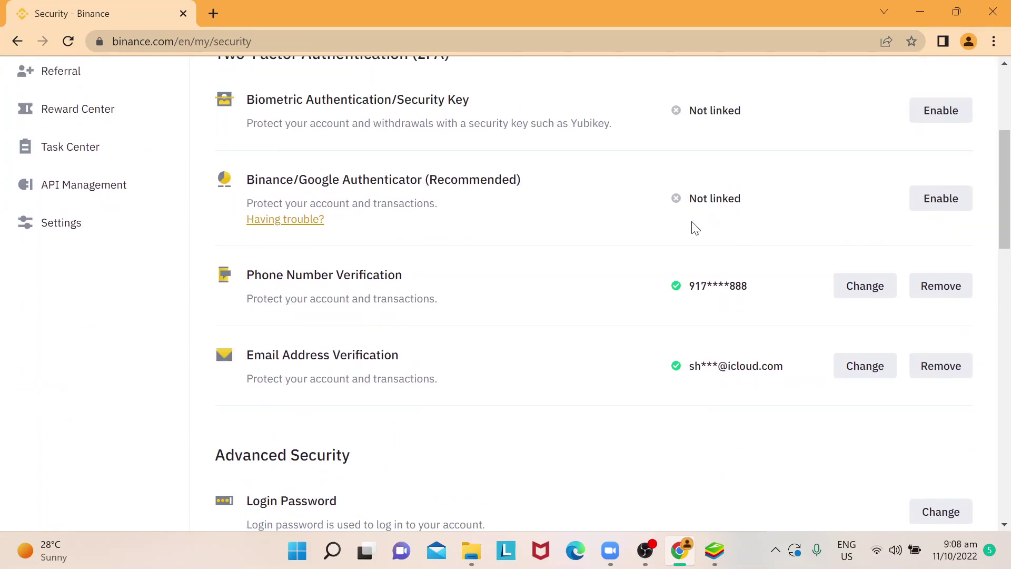
scroll(693, 227, "up", 2)
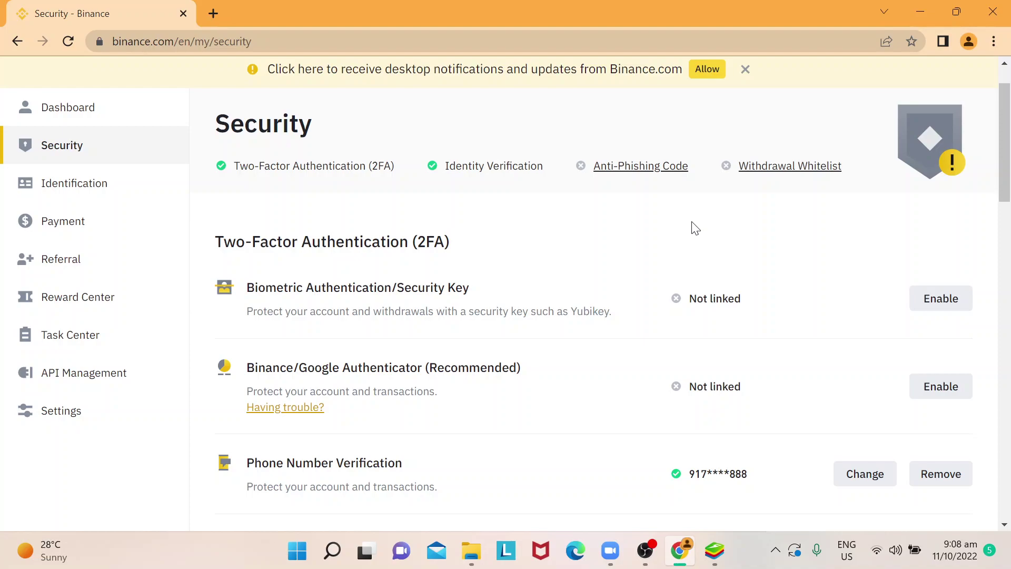
scroll(691, 228, "down", 2)
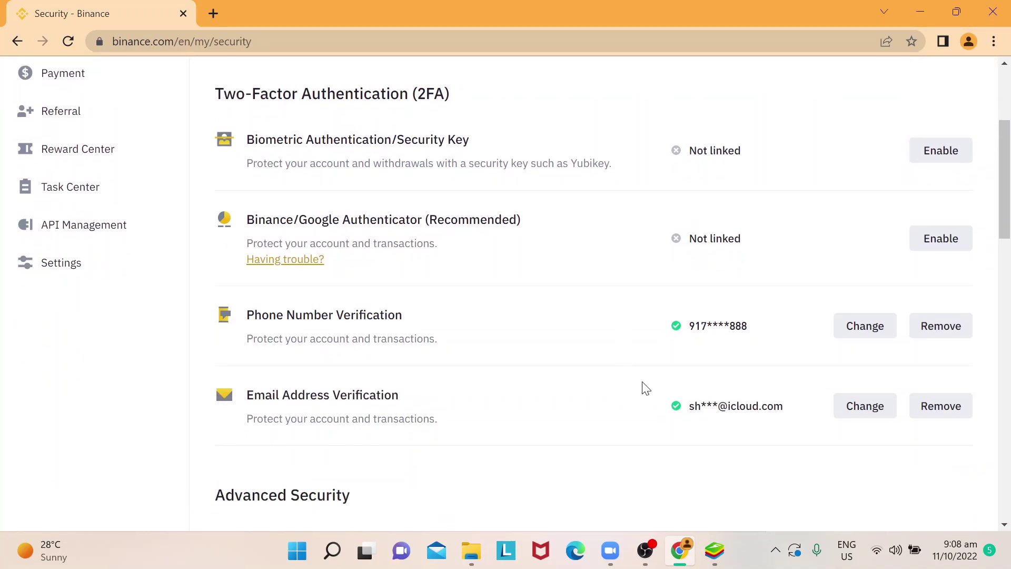